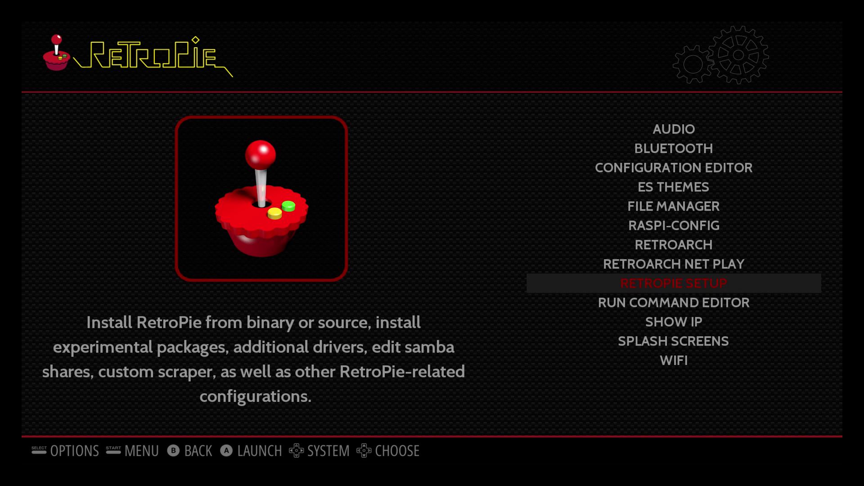
Step: Open RetroPie Setup and update the RetroPie-Setup script to its latest version
key(Return)
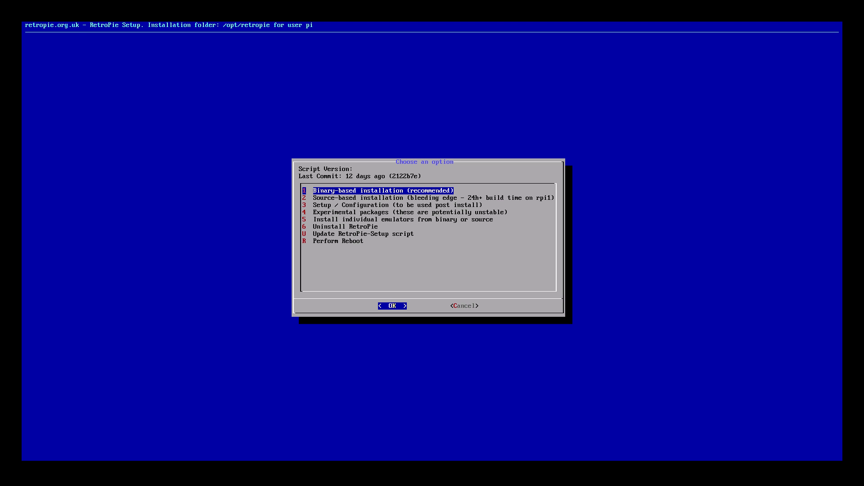
key(Down)
key(Down)
key(Down)
key(Down)
key(Down)
key(Down)
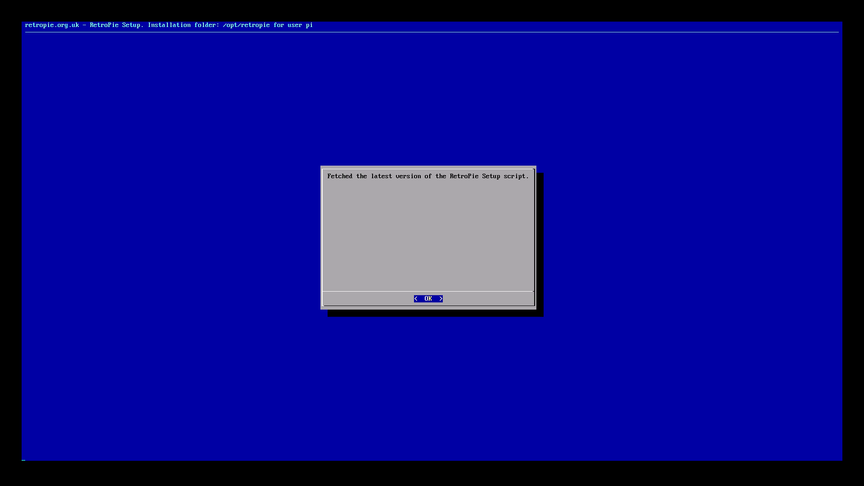
key(Return)
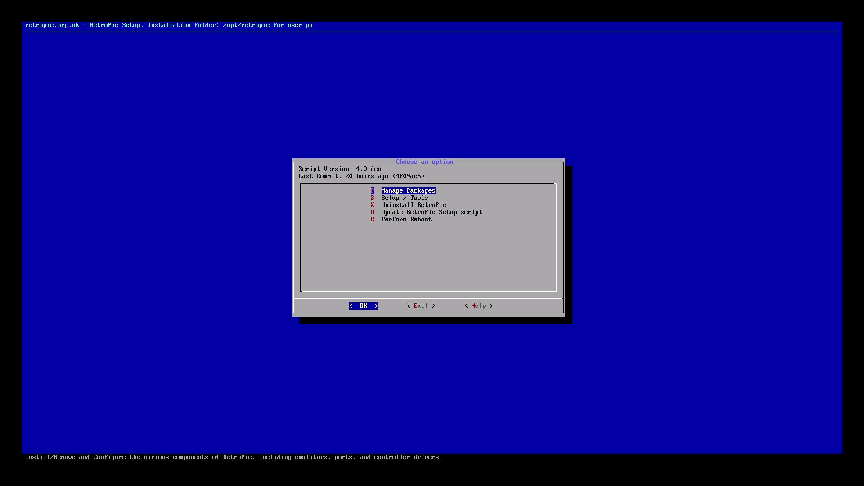
Step: Look over the Setup / Tools options and exit RetroPie Setup
key(Down)
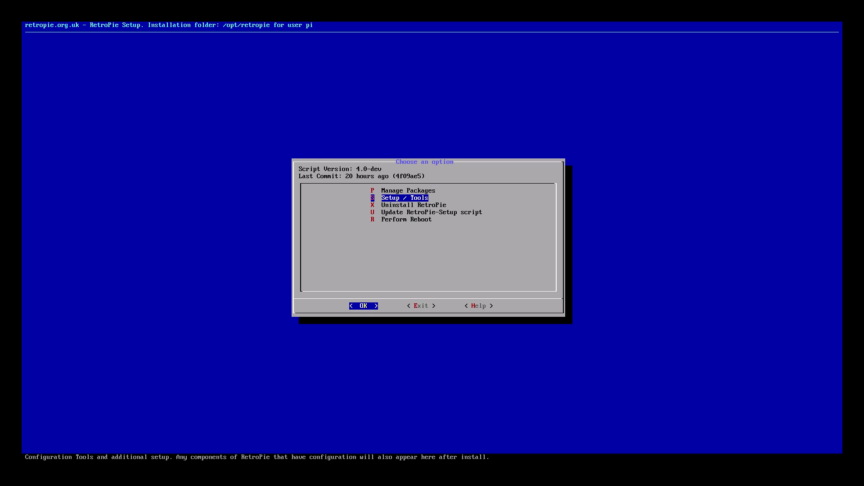
key(Return)
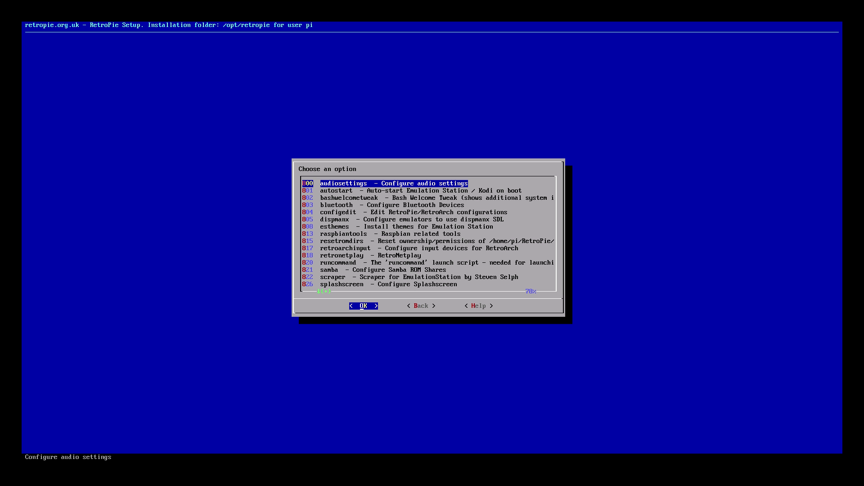
key(Right)
key(Right)
key(Left)
key(Return)
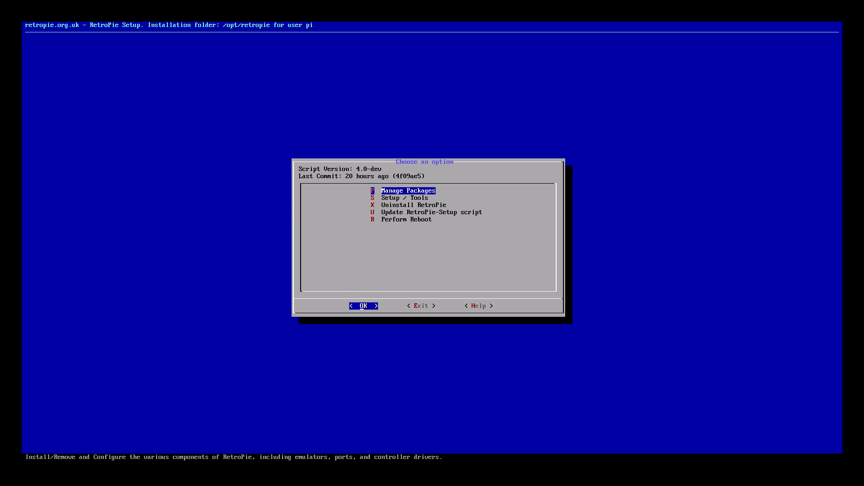
key(Right)
key(Return)
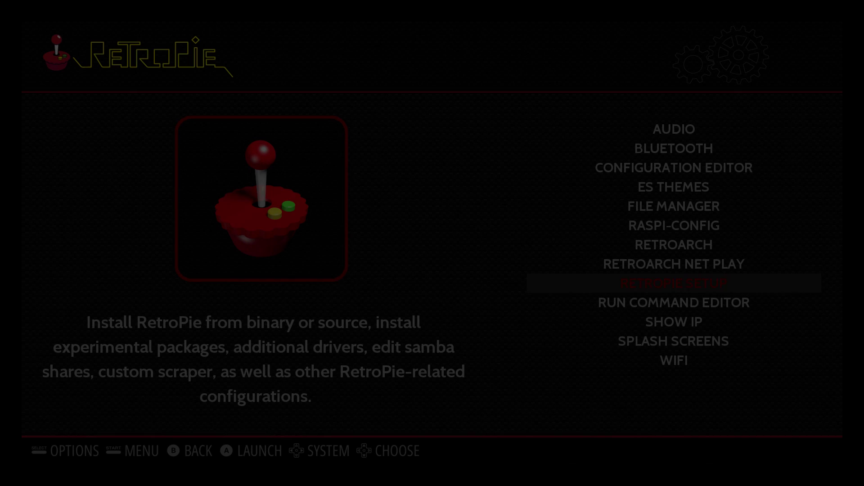
Step: Open the Bluetooth configuration from the RetroPie system list
key(Up)
key(Up)
key(Up)
key(Up)
key(Up)
key(Up)
key(Up)
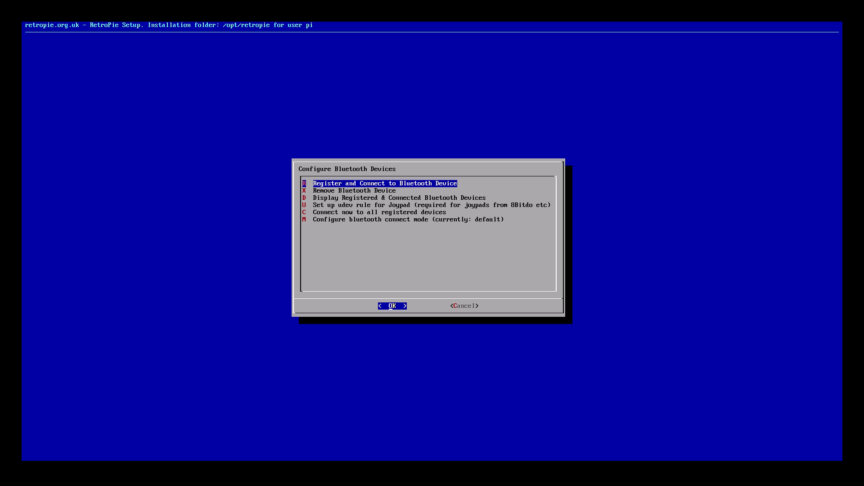
Step: Examine the available options for configuring Bluetooth devices, including the udev rule setup for joypads
key(Down)
key(Down)
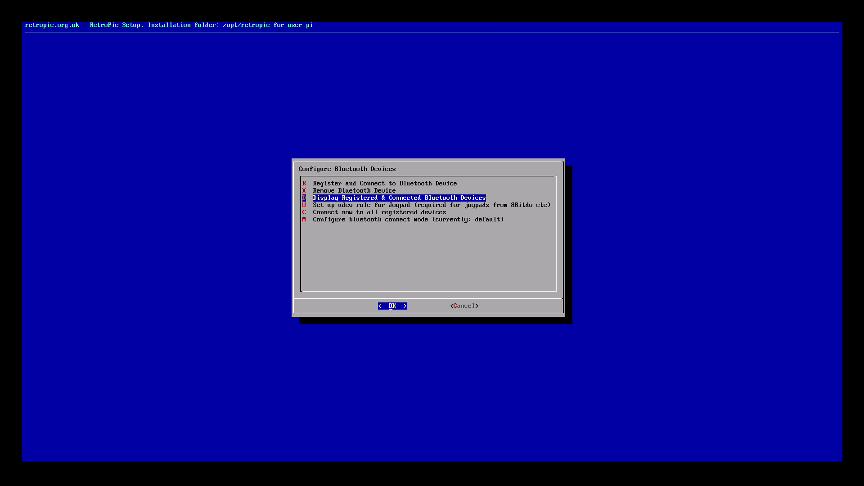
key(Down)
key(Down)
key(Down)
key(Up)
key(Up)
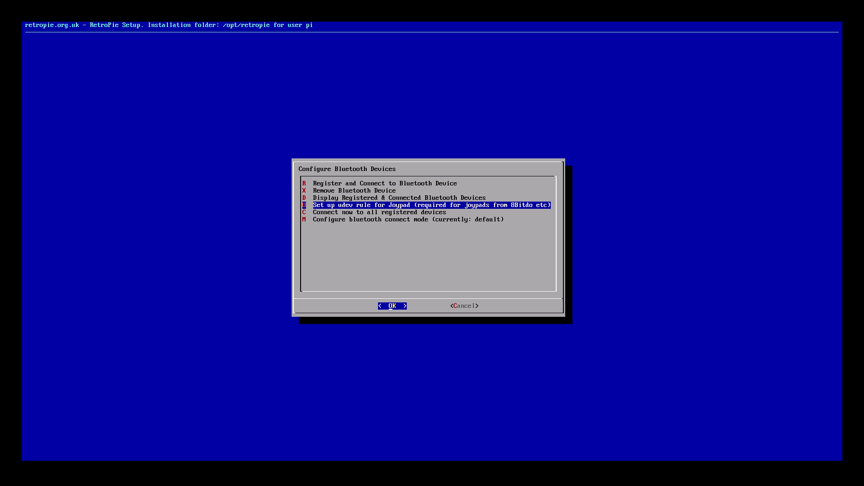
key(Up)
key(Up)
key(Up)
key(Down)
key(Down)
key(Down)
key(Down)
key(Down)
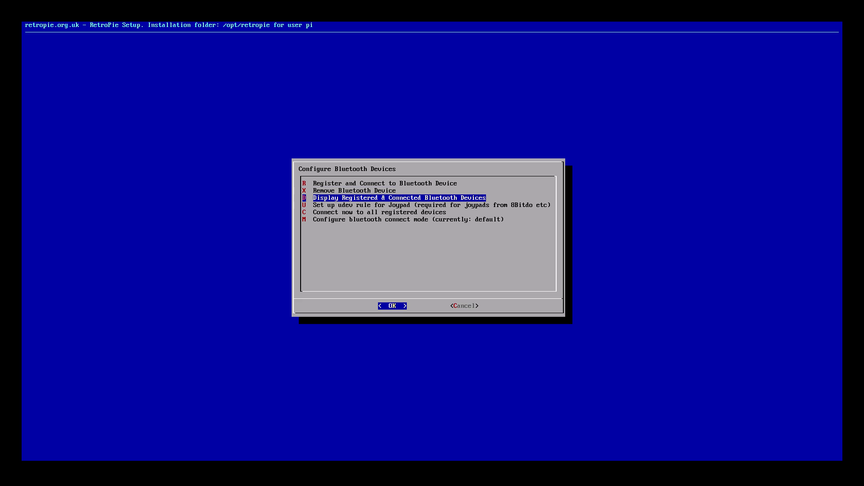
key(Up)
key(Up)
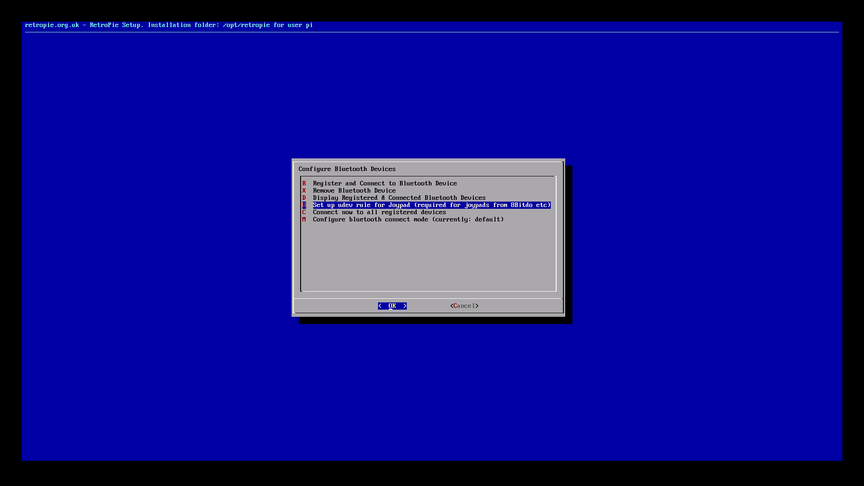
key(Up)
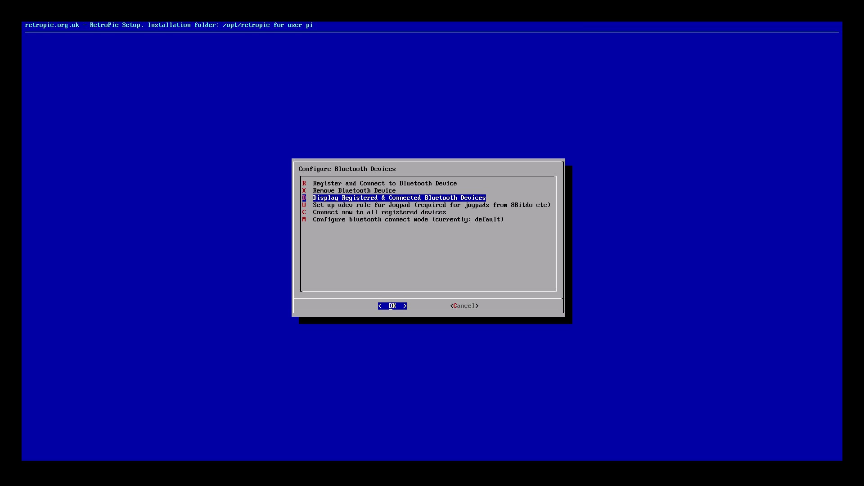
Step: Check for existing Bluetooth devices to remove
key(Up)
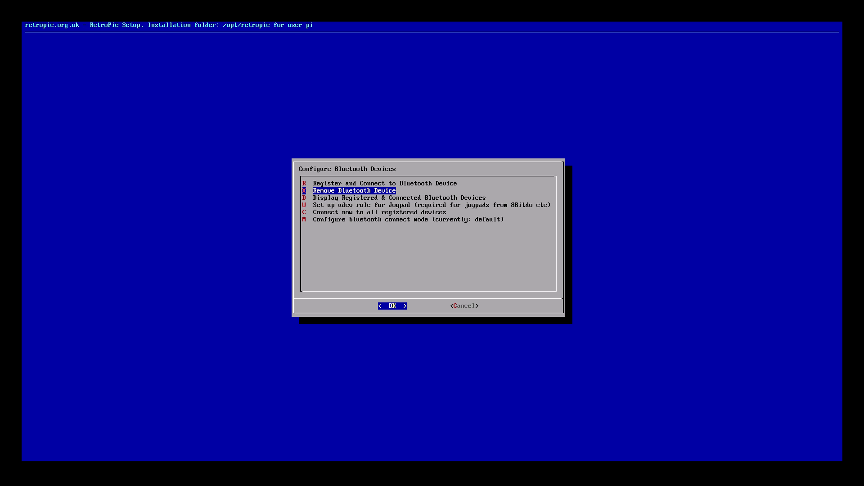
key(Down)
key(Up)
key(Return)
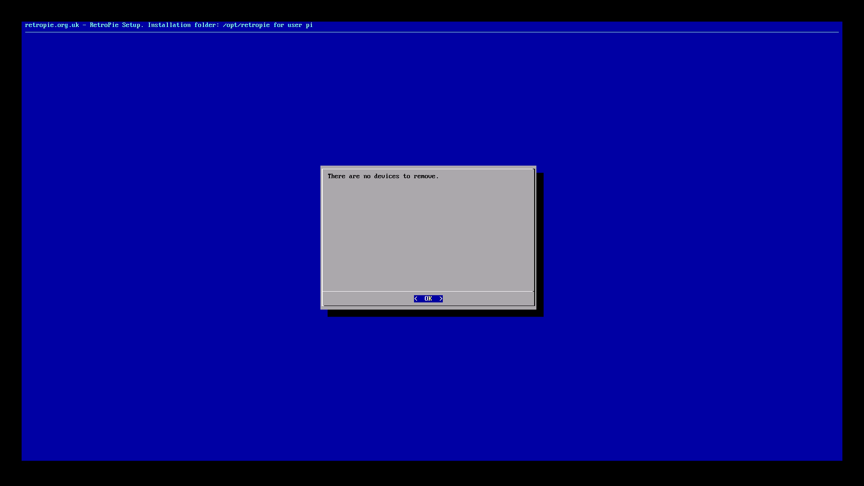
key(Return)
Step: Display the registered and connected Bluetooth devices before pairing the controller
key(Down)
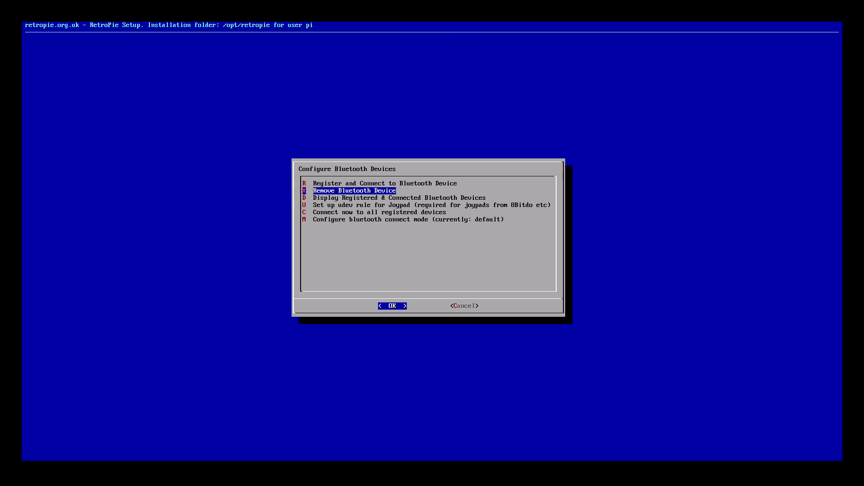
key(Down)
key(Return)
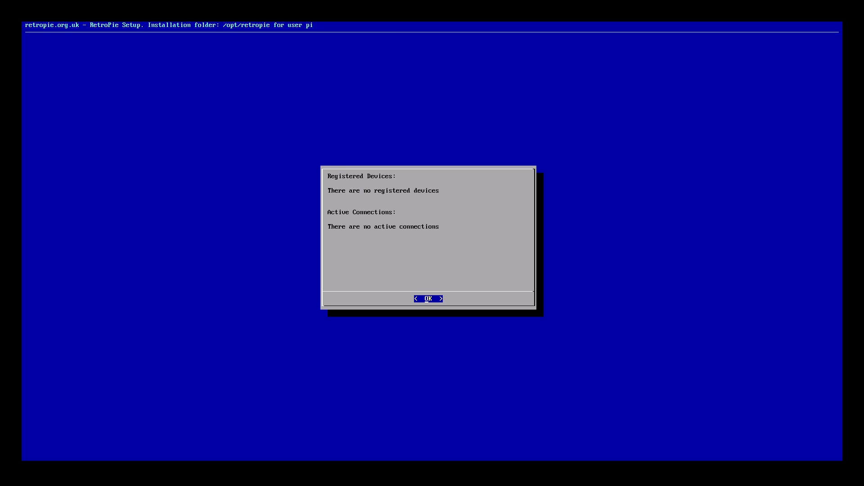
key(Return)
key(Down)
key(Up)
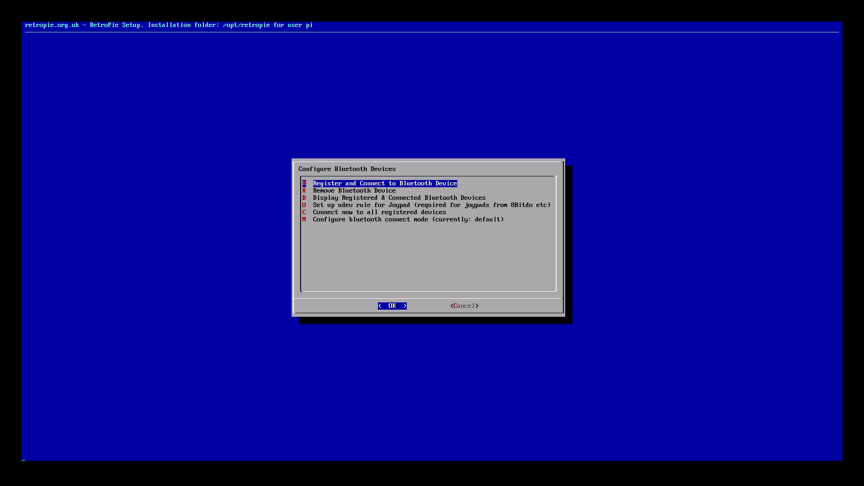
key(Return)
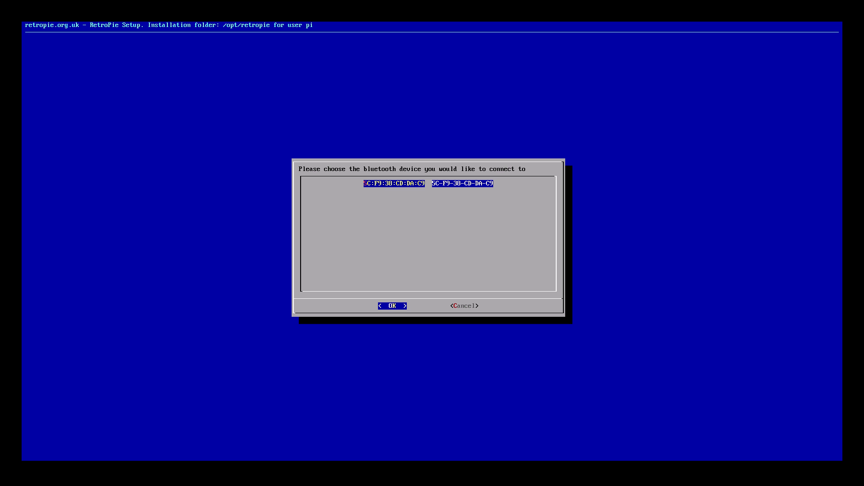
key(Right)
key(Return)
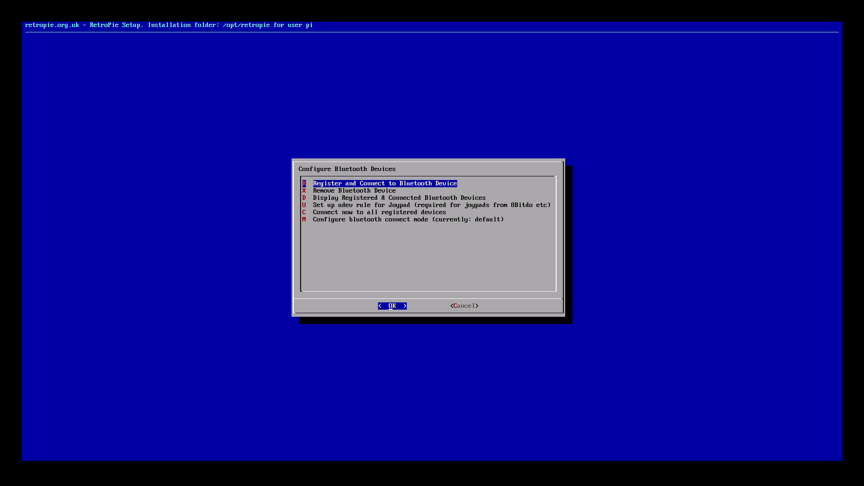
Step: Register and connect to the Bluetooth device 01-06-A1-62-61-07 using the DisplayYesNo security mode
key(Down)
key(Up)
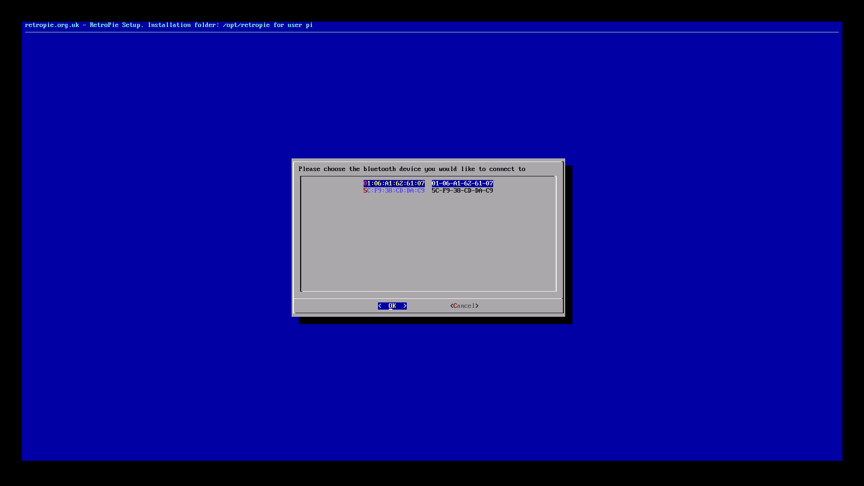
key(Down)
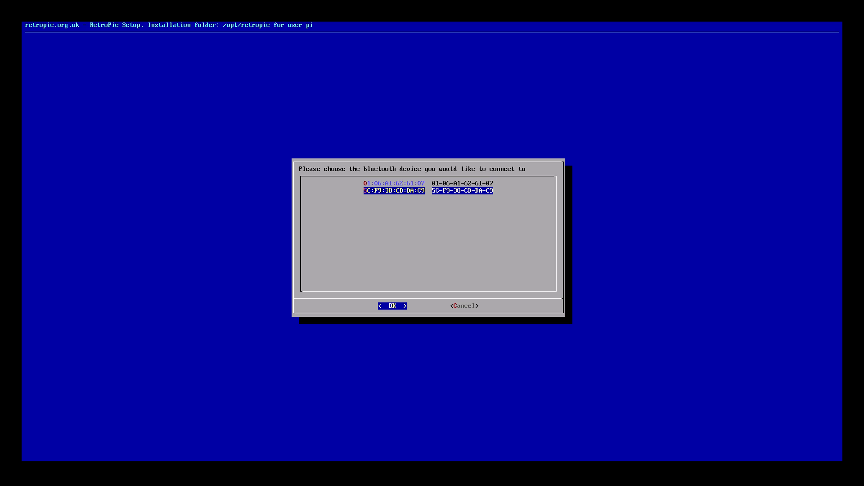
key(Up)
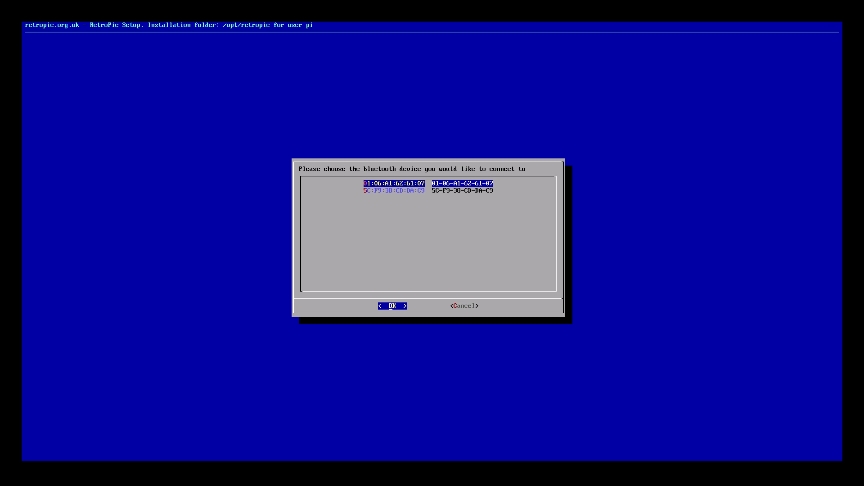
key(Return)
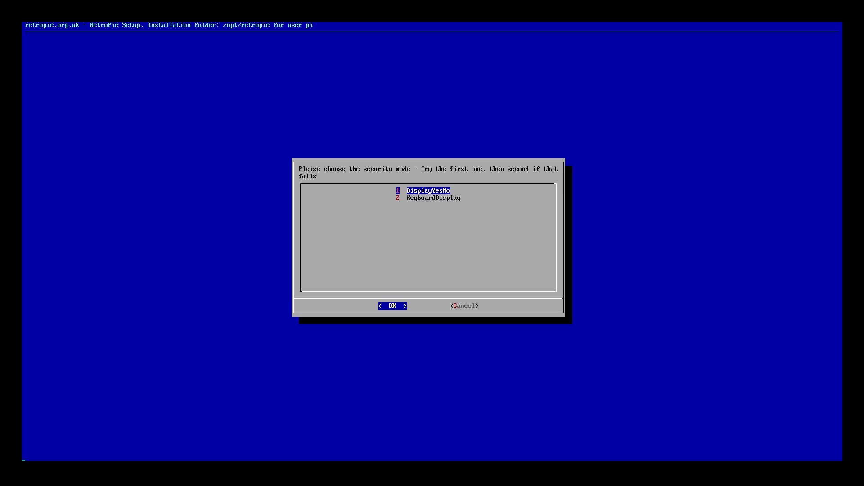
key(Return)
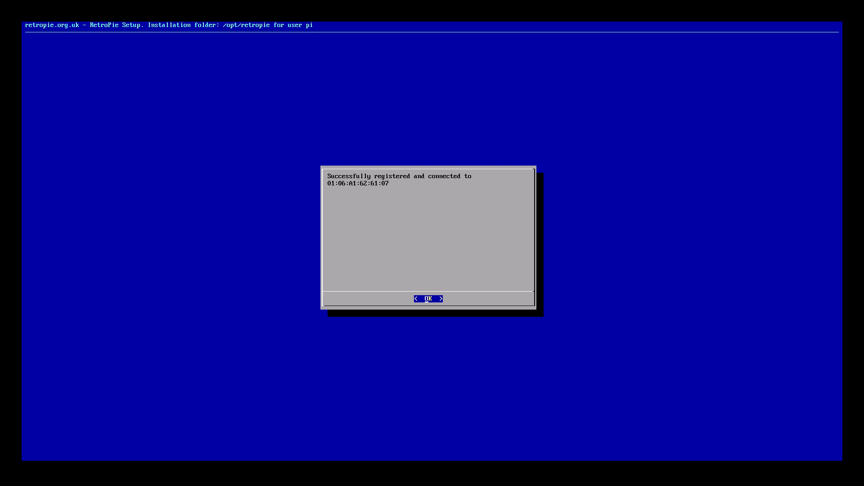
key(Return)
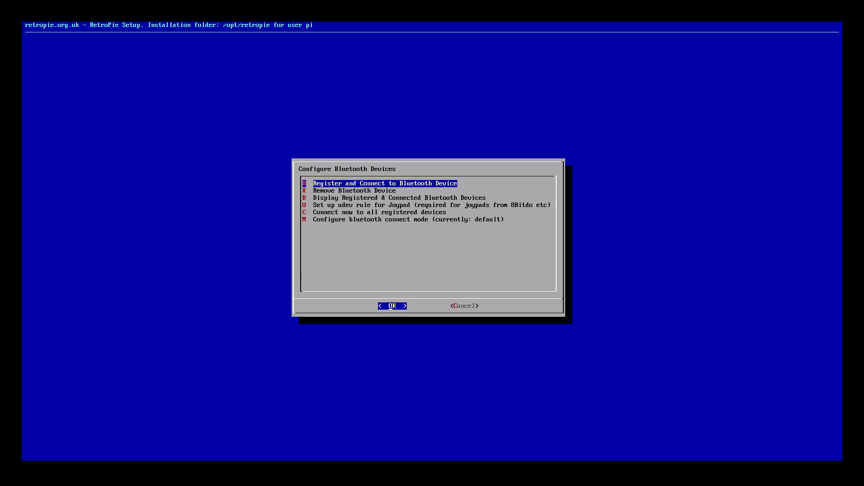
Step: Display the registered and connected Bluetooth devices to check the newly paired controller
key(Down)
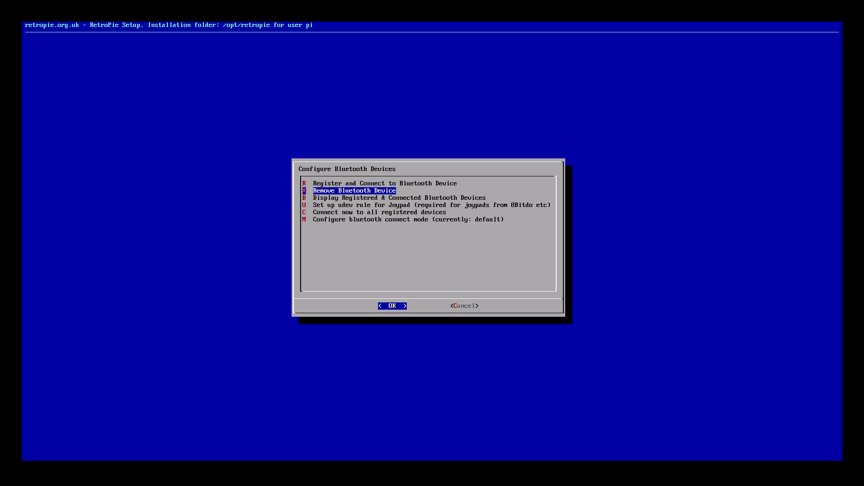
key(Down)
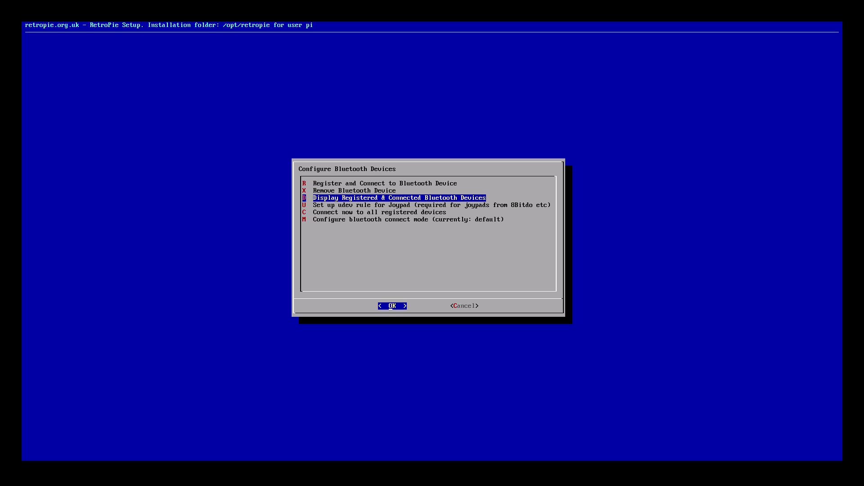
key(Return)
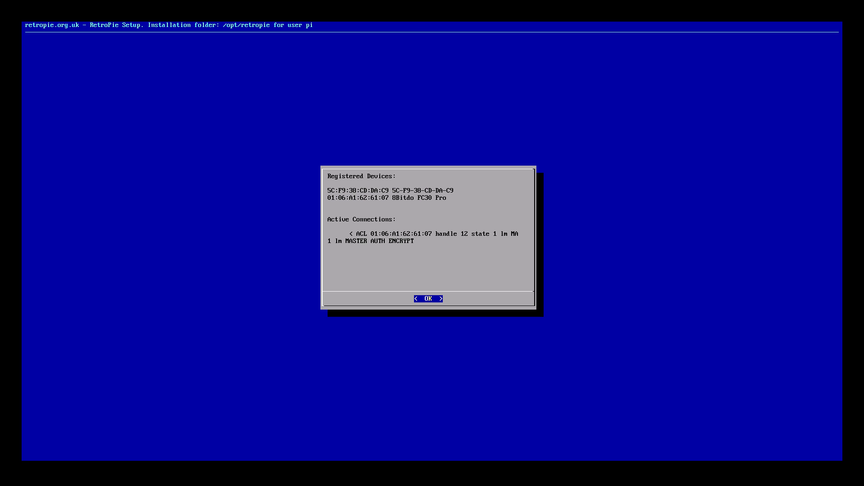
key(Return)
Step: Set up a udev joypad rule for the 8Bitdo FC30 Pro
key(Down)
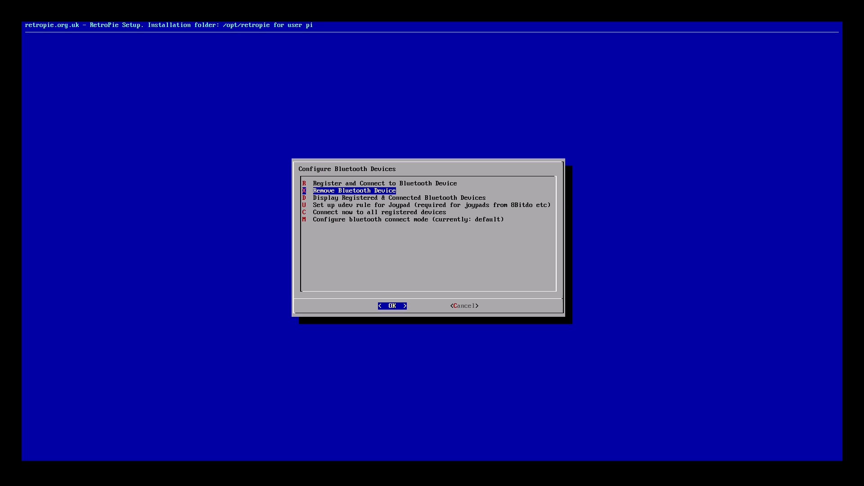
key(Down)
key(Down)
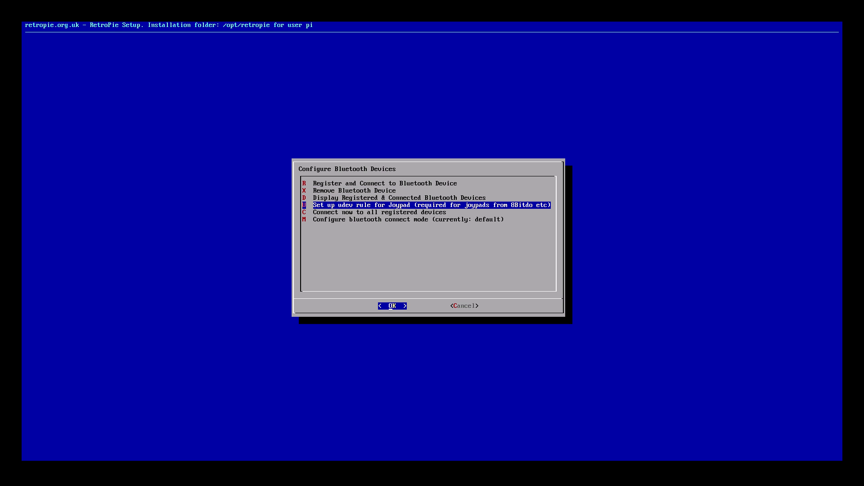
key(Return)
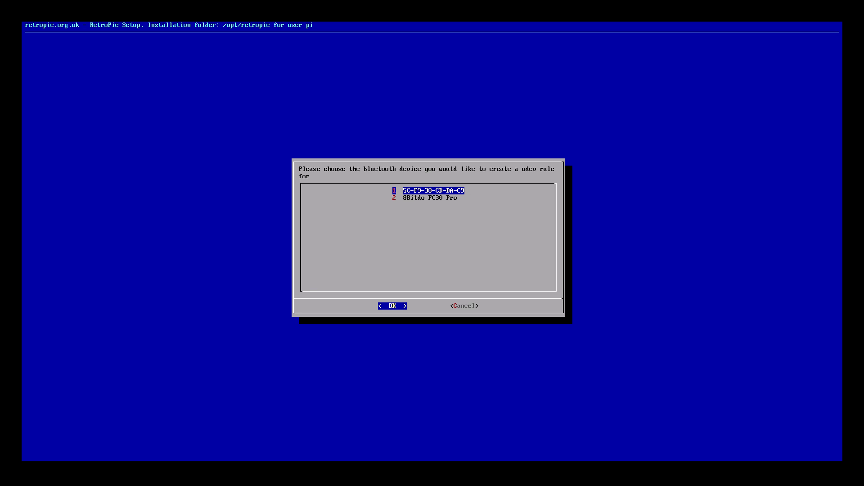
key(Down)
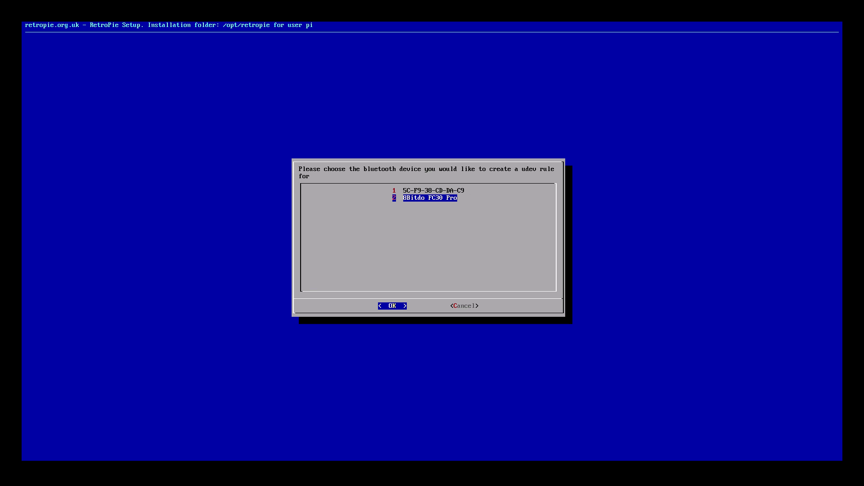
key(Return)
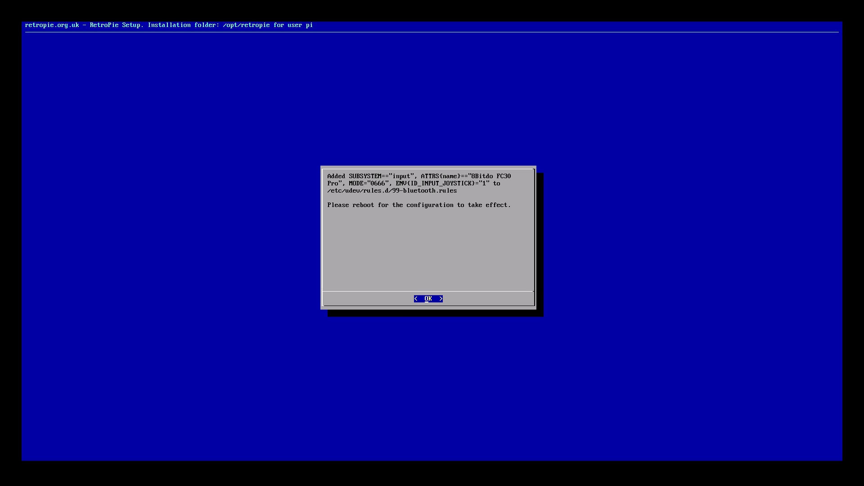
key(Return)
Step: Set the Bluetooth connect mode to background so that devices connect in the background
key(Down)
key(Down)
key(Down)
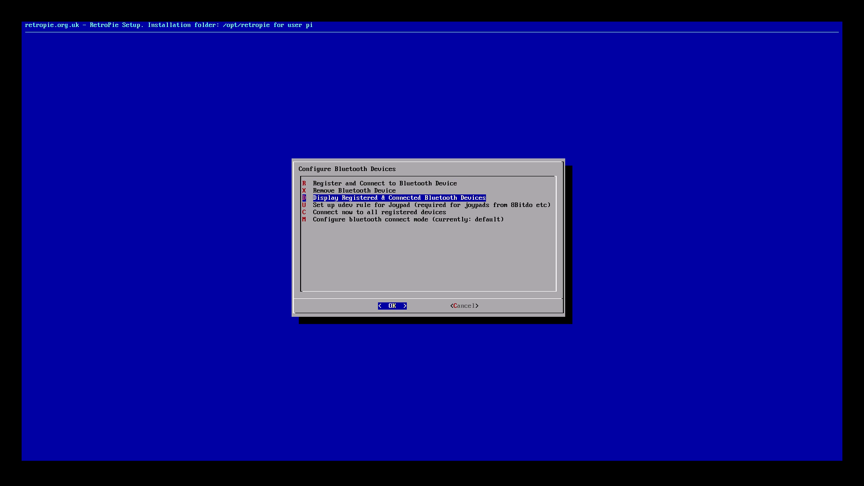
key(Down)
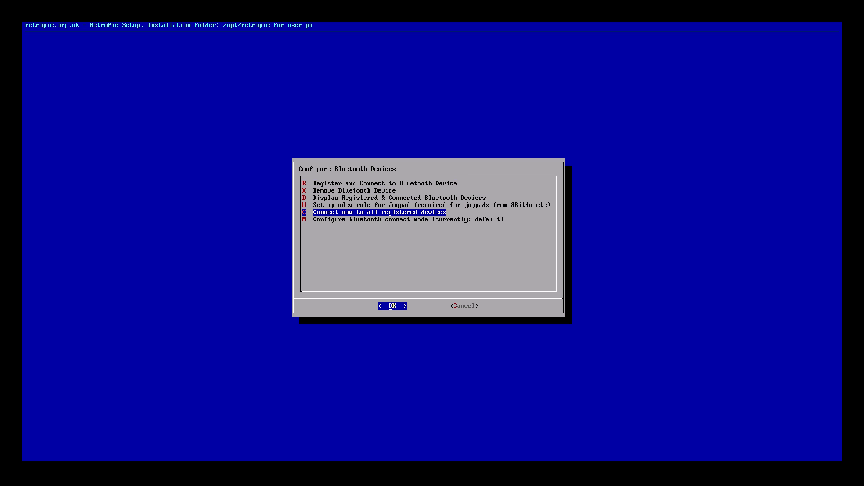
key(Up)
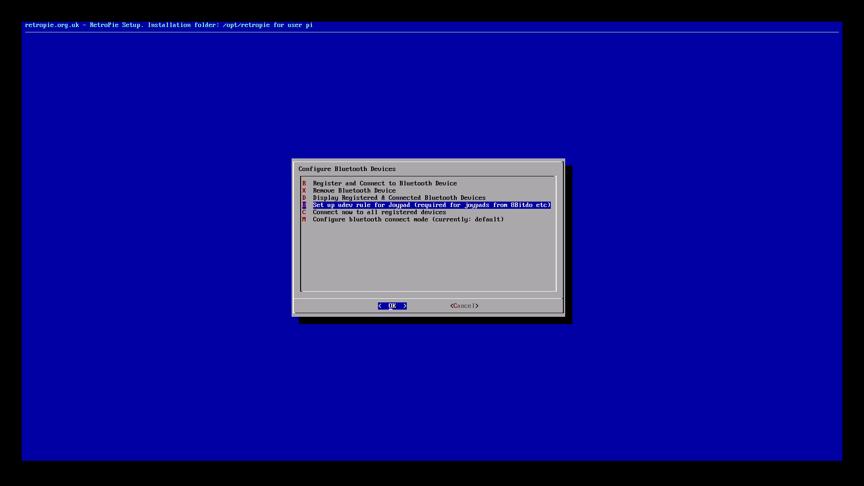
key(Down)
key(Down)
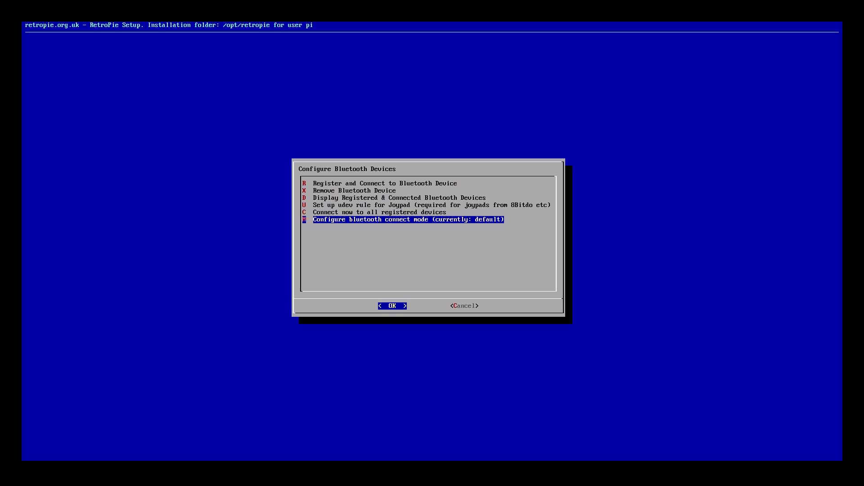
key(Return)
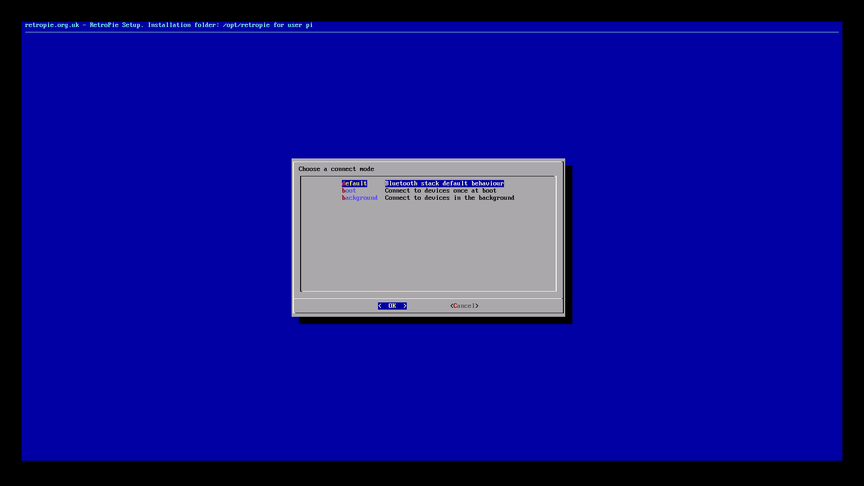
key(Down)
key(Up)
key(Down)
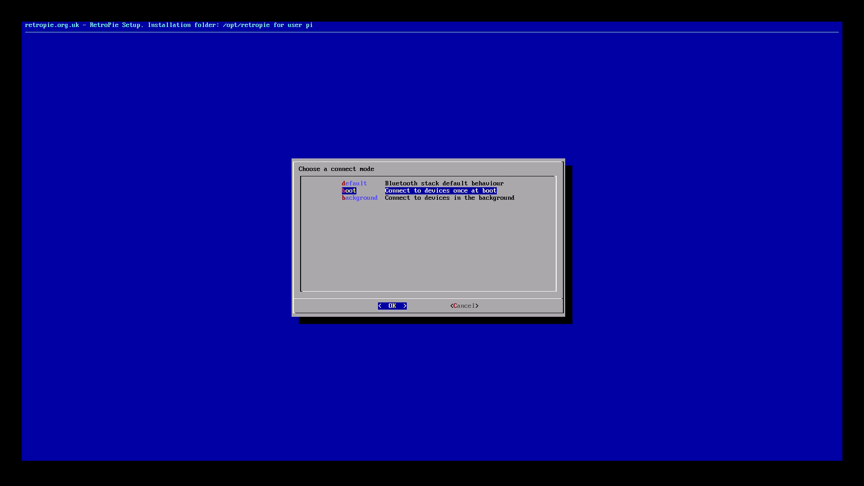
key(Down)
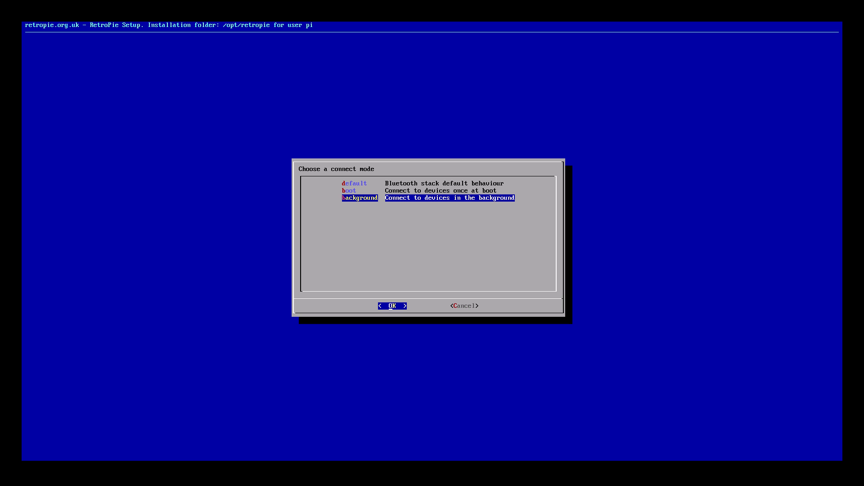
key(Return)
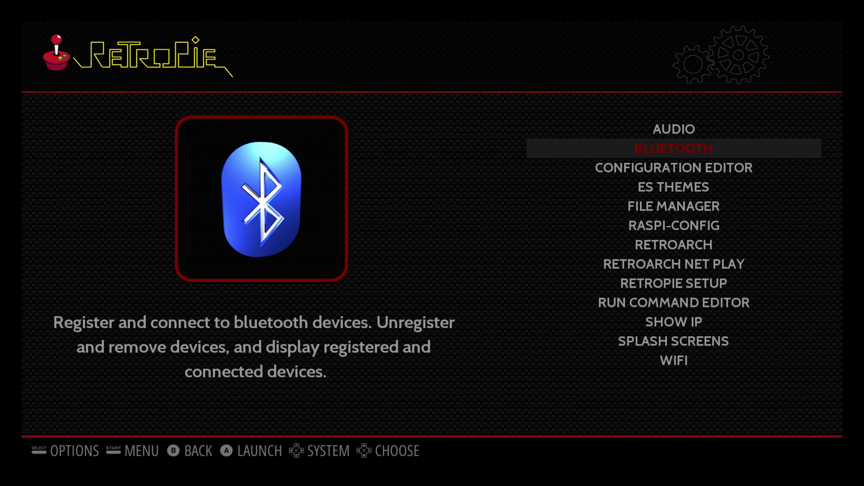
Step: Leave the Bluetooth configuration and restart the system from EmulationStation's quit options
key(Return)
key(Down)
key(Down)
key(Down)
key(Down)
key(Down)
key(Return)
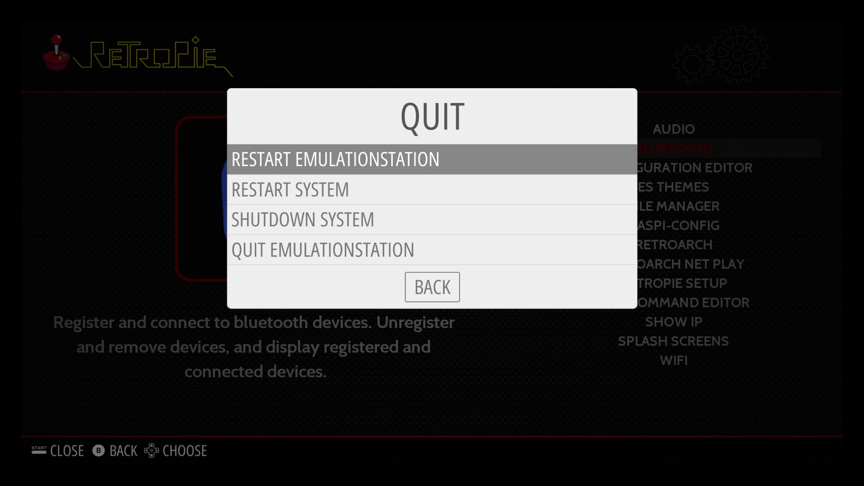
key(Down)
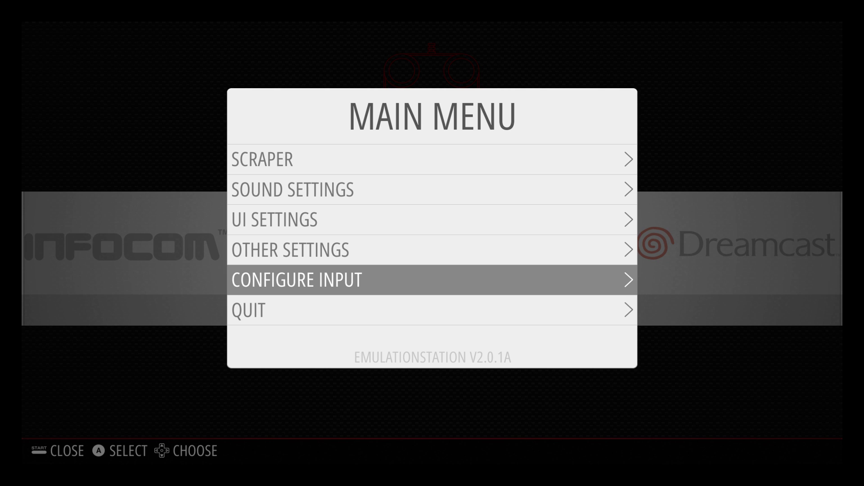
Step: Open the input configuration in EmulationStation for the paired controller
key(Return)
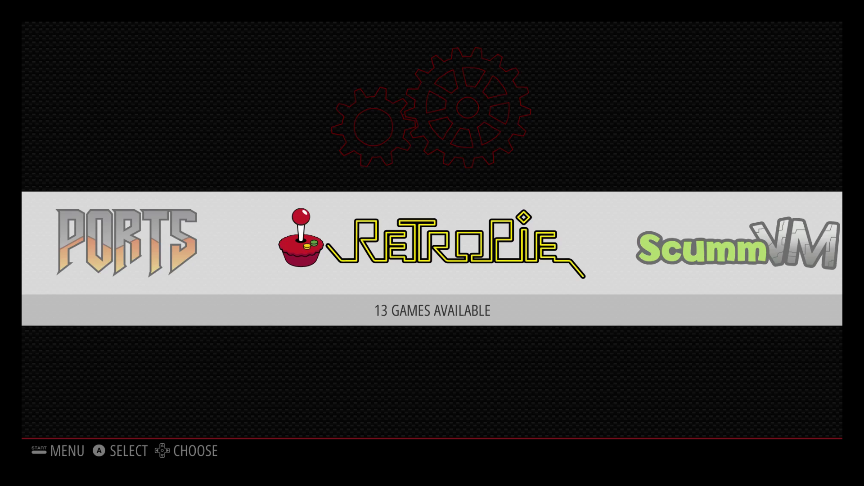
Step: Restart EmulationStation and confirm the restart
key(Return)
key(Down)
key(Down)
key(Down)
key(Down)
key(Down)
key(Return)
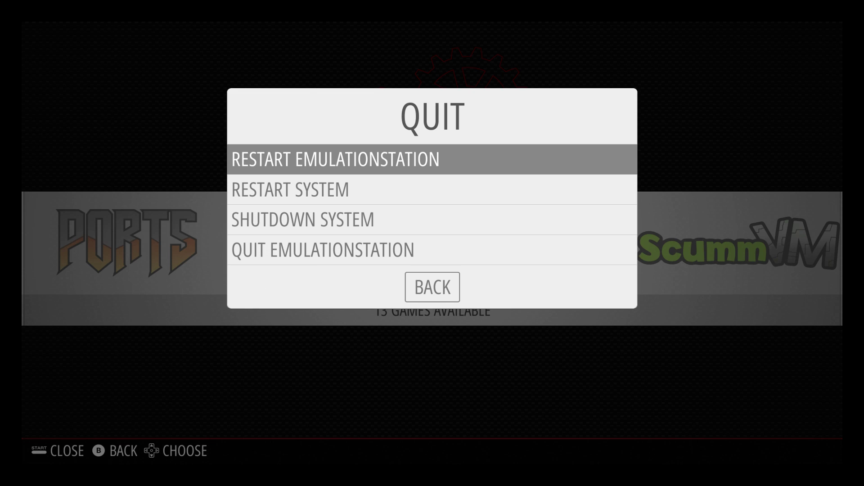
key(Return)
key(Return)
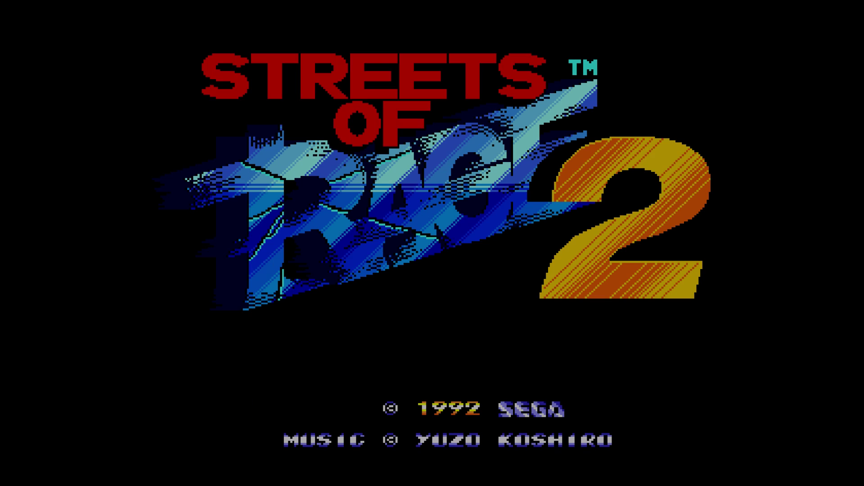
key(Return)
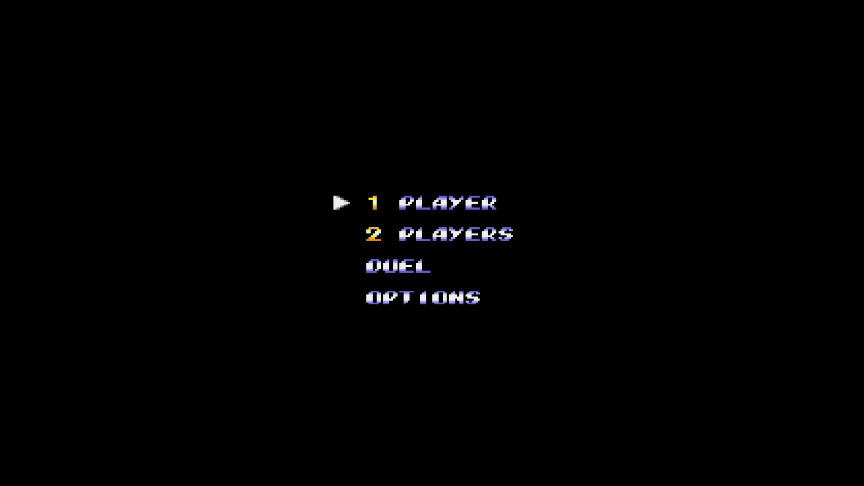
key(Return)
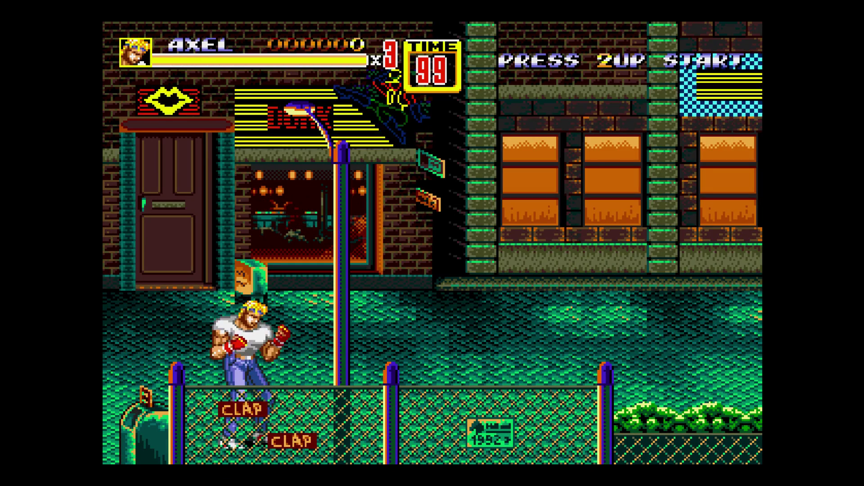
key(Right)
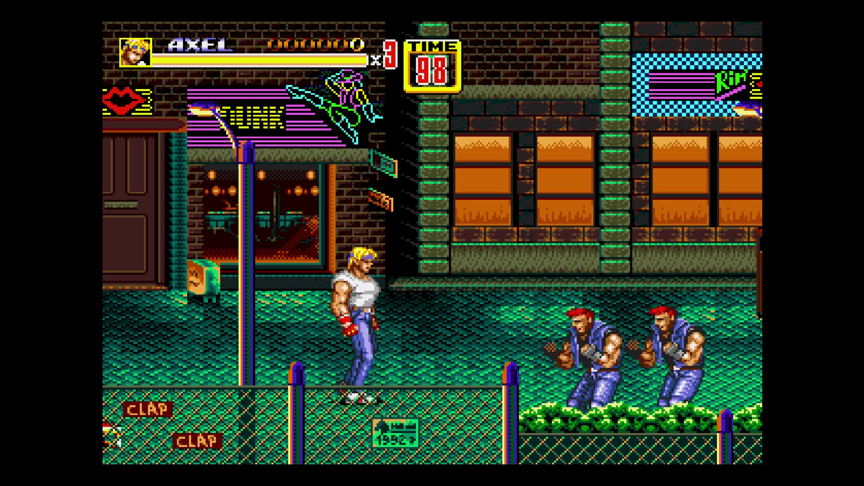
key(Right)
key(z)
key(z)
key(z)
key(Right)
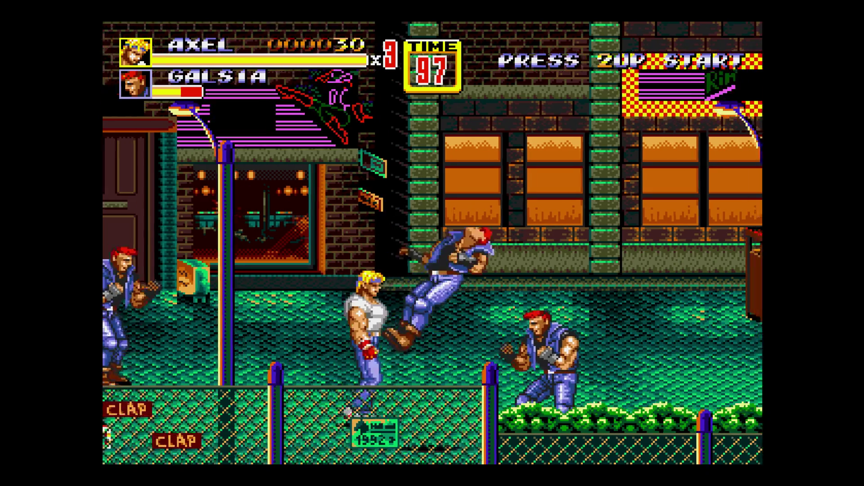
key(Right)
key(z)
key(z)
key(z)
key(z)
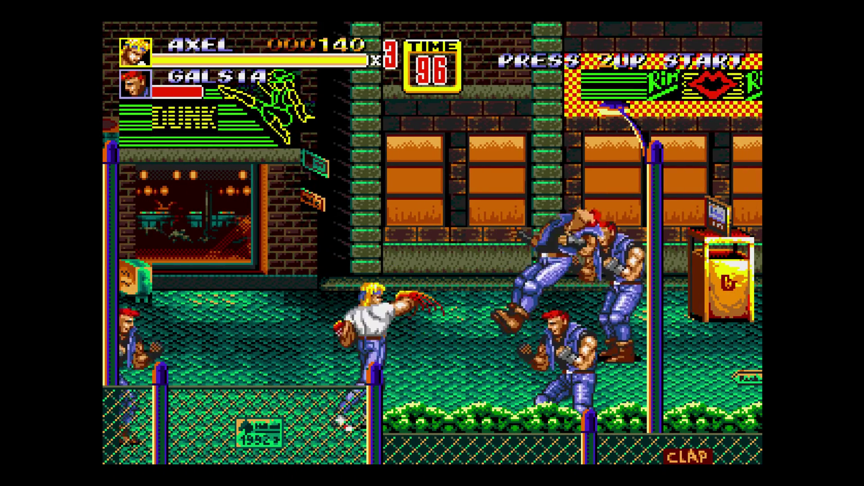
key(z)
key(Return)
key(Return)
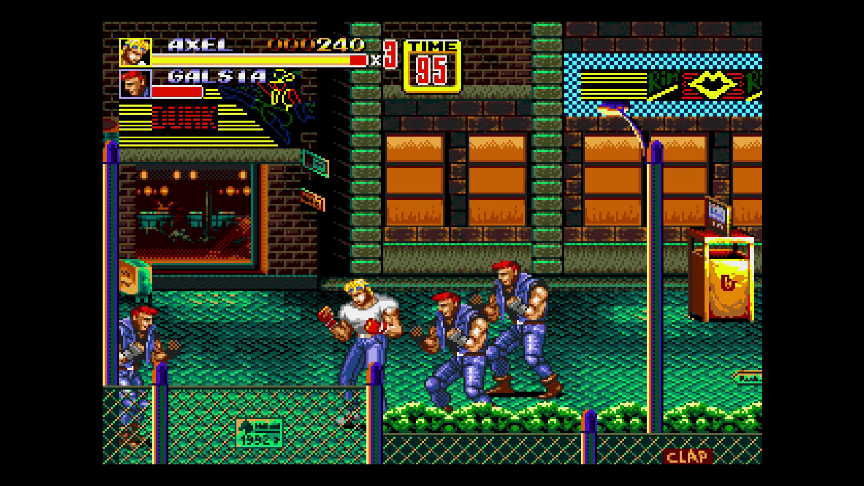
key(Left)
key(z)
key(z)
key(z)
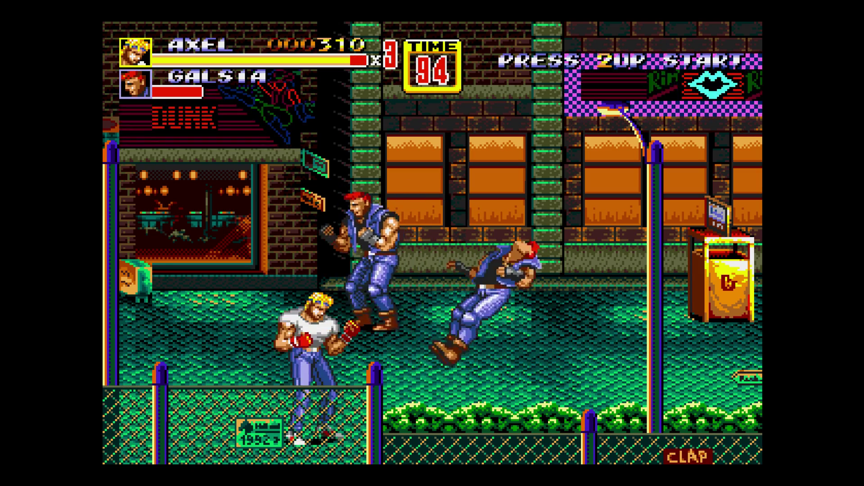
key(Right)
key(z)
key(Right)
key(Up)
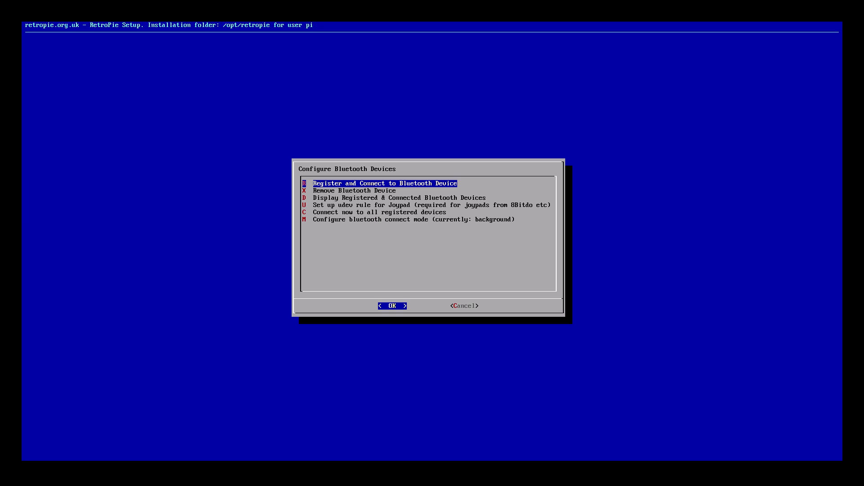
Step: Display the registered and connected Bluetooth devices to check the controller's active connection
key(Down)
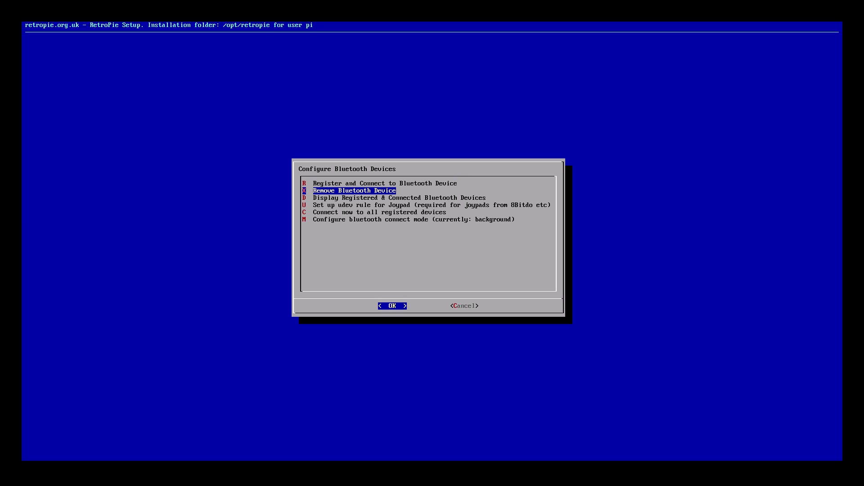
key(Up)
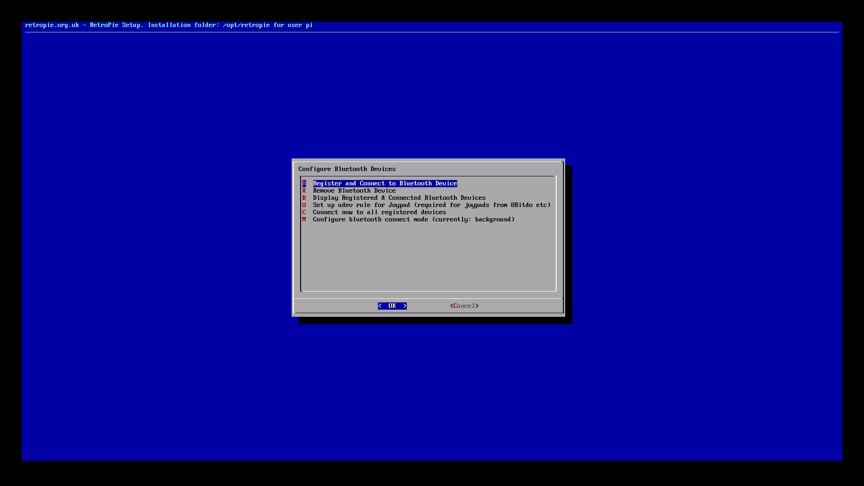
key(Down)
key(Up)
key(Down)
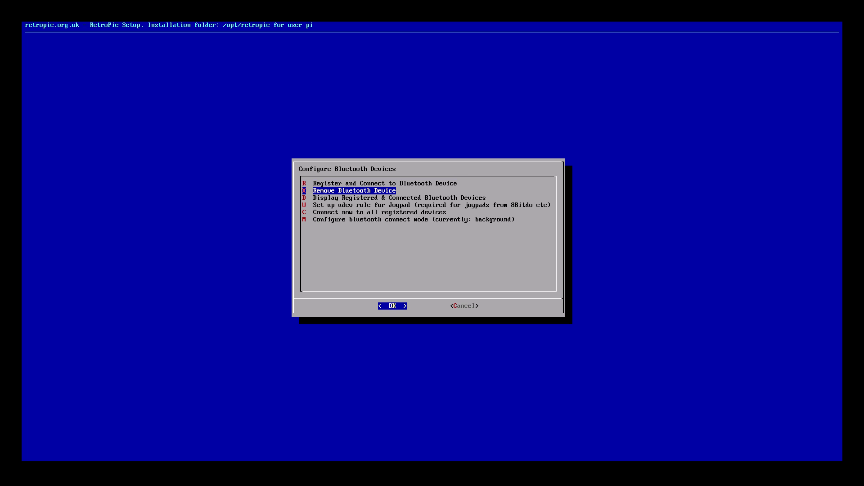
key(Down)
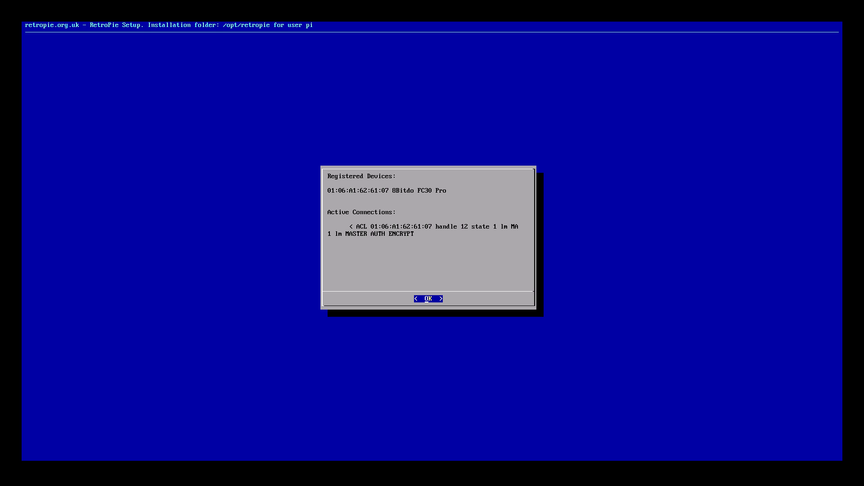
key(Return)
Step: Review the default, boot and background choices for the Bluetooth connect mode, and cancel without choosing one
key(Down)
key(Down)
key(Down)
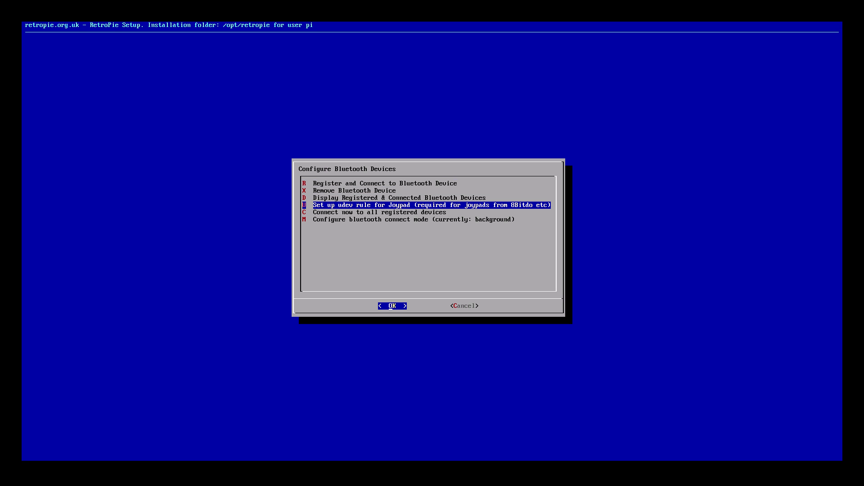
key(Down)
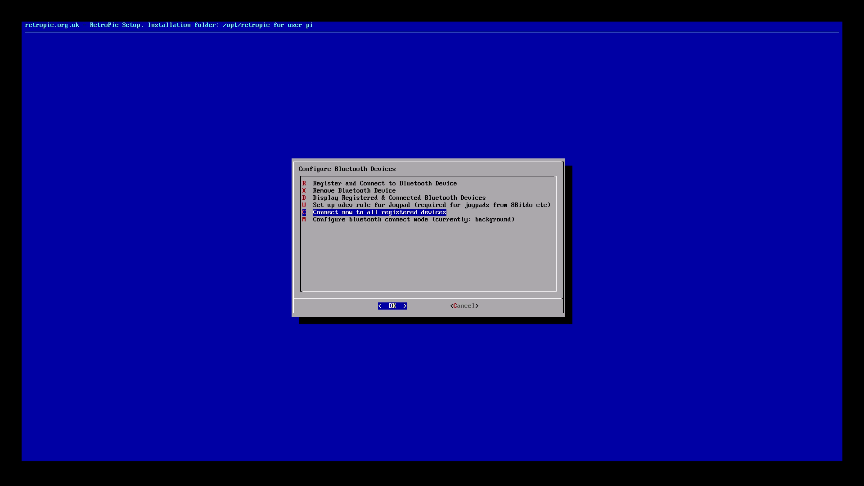
key(Up)
key(Down)
key(Down)
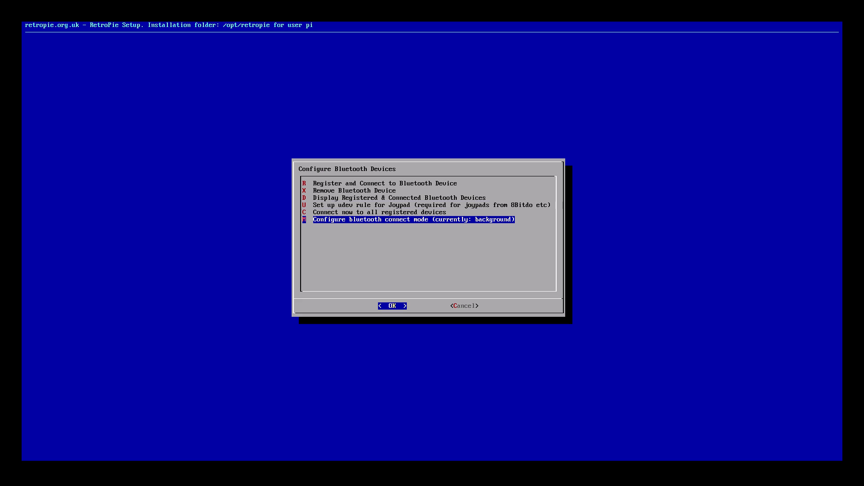
key(Return)
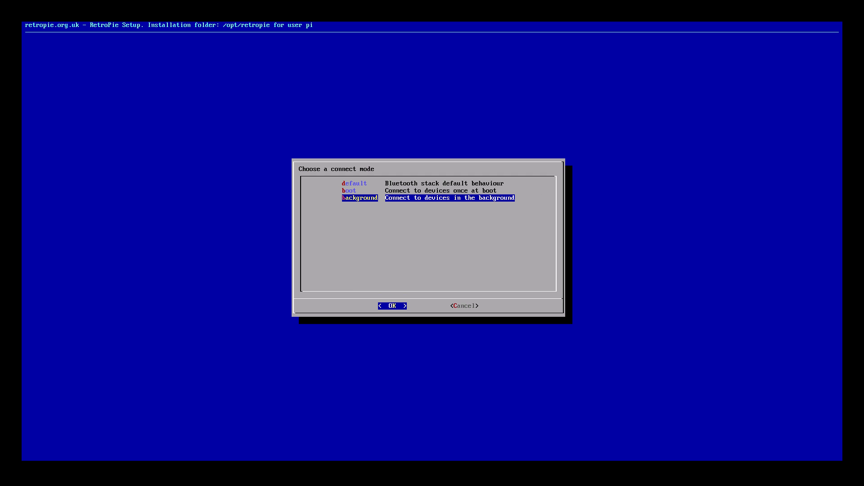
key(Up)
key(Up)
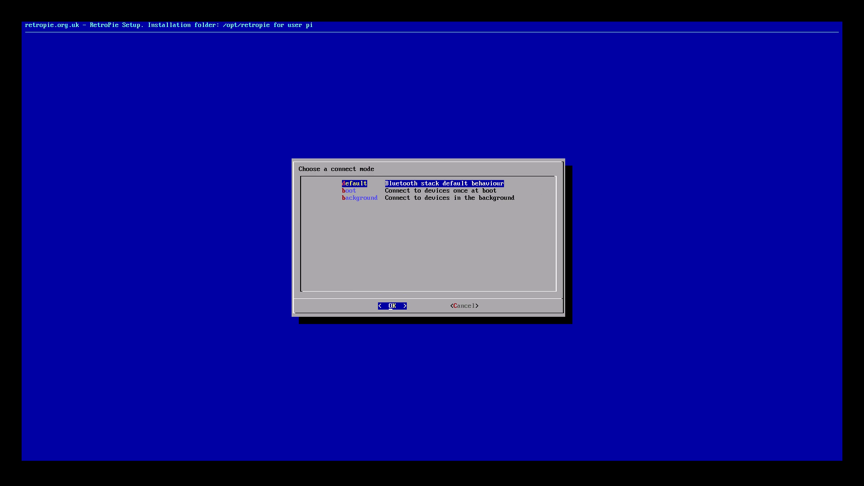
key(Down)
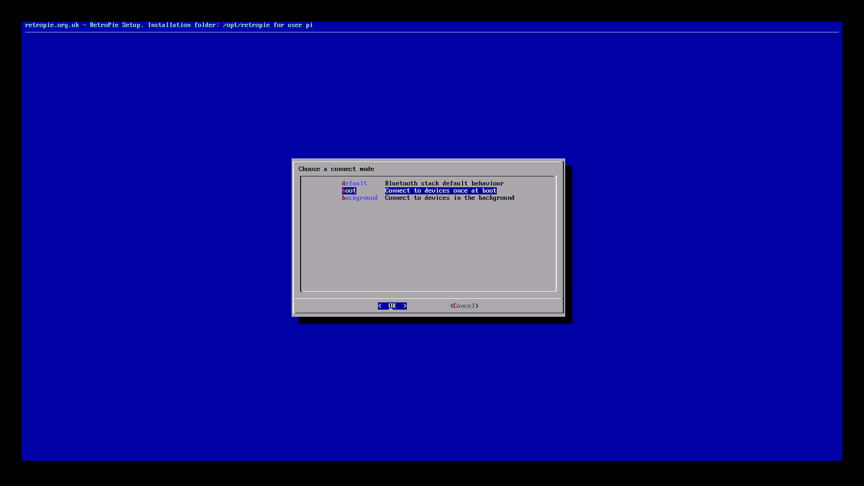
key(Down)
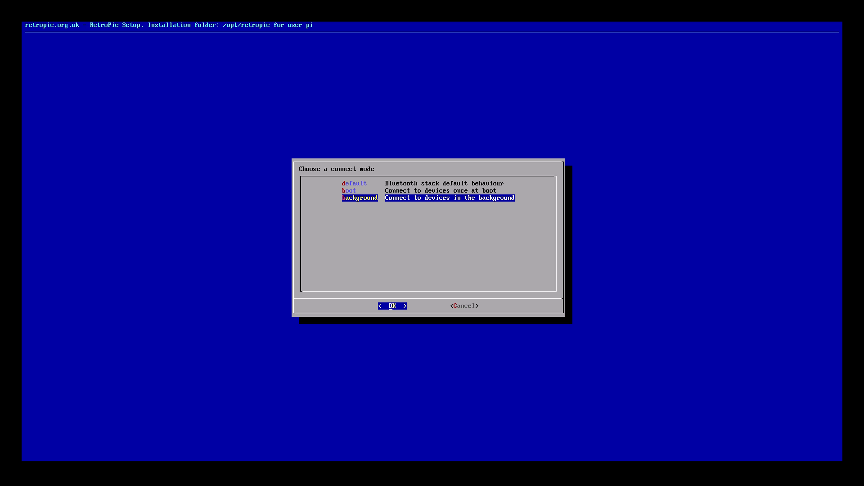
key(Right)
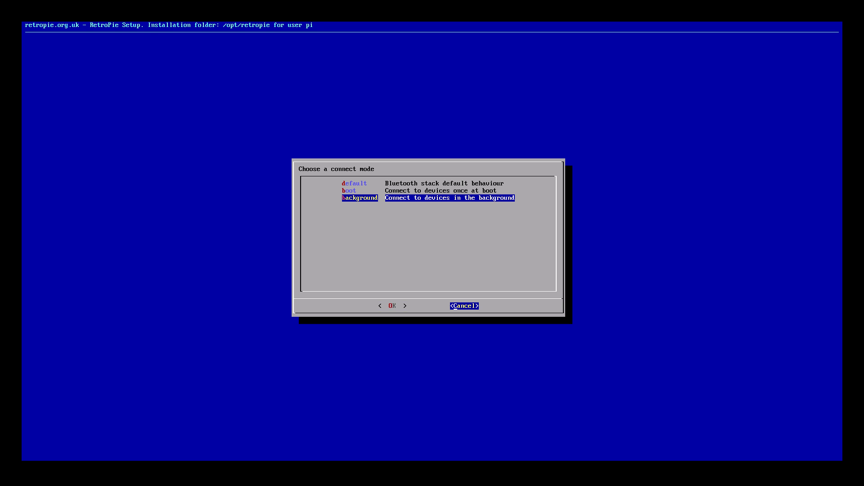